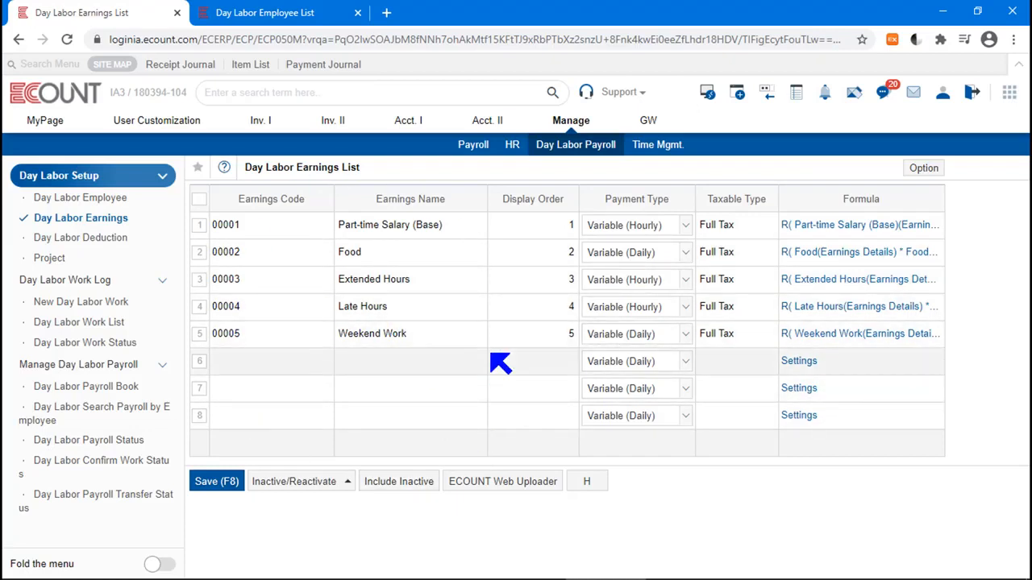
Step: Examine the earnings list's code, name and display order columns, including the empty new row
{"action": "left_click", "coordinate": [284, 364]}
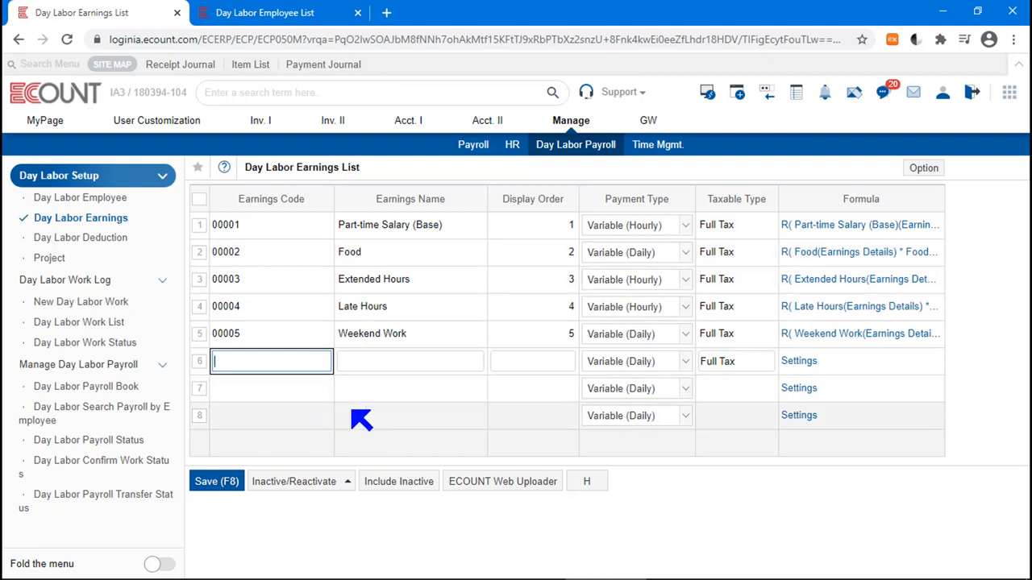
{"action": "left_click_drag", "start_coordinate": [472, 203], "coordinate": [317, 203]}
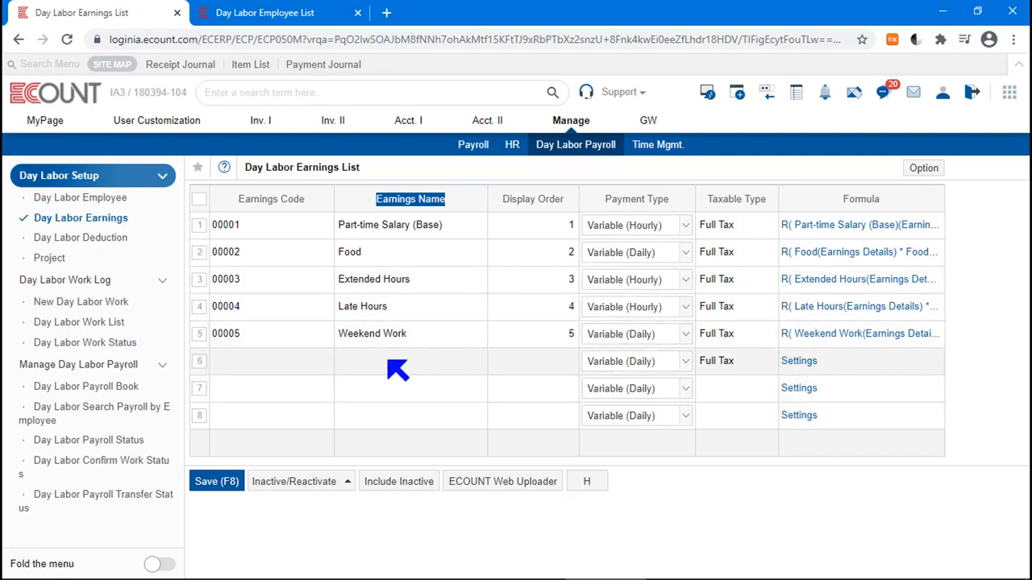
{"action": "left_click", "coordinate": [428, 362]}
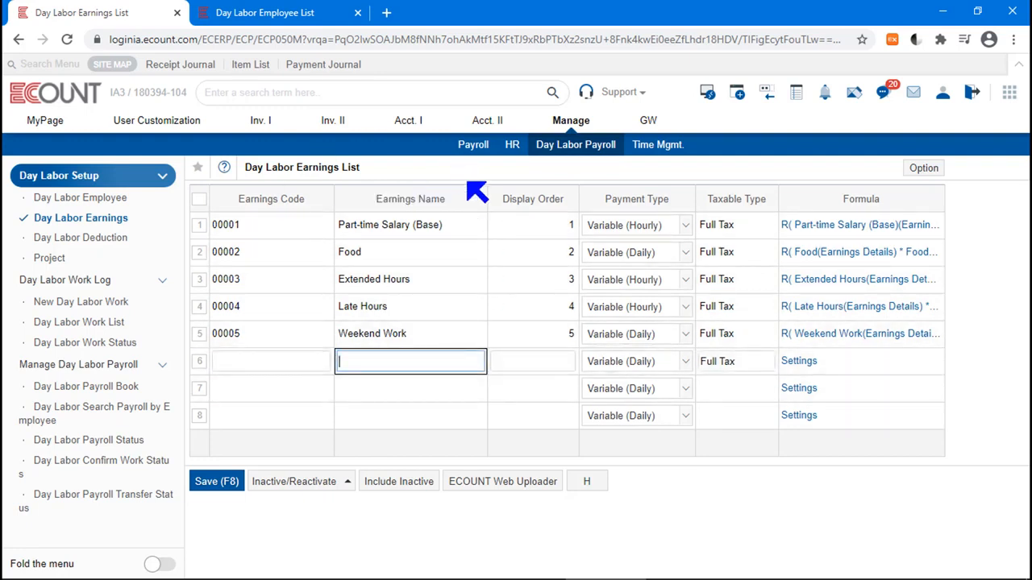
{"action": "left_click", "coordinate": [468, 182]}
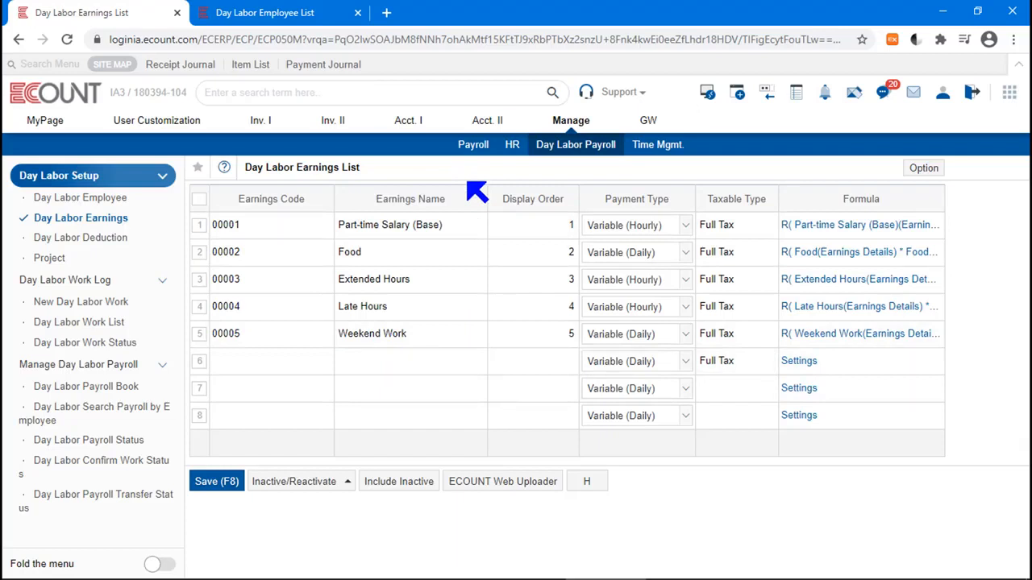
{"action": "left_click_drag", "start_coordinate": [563, 202], "coordinate": [509, 214]}
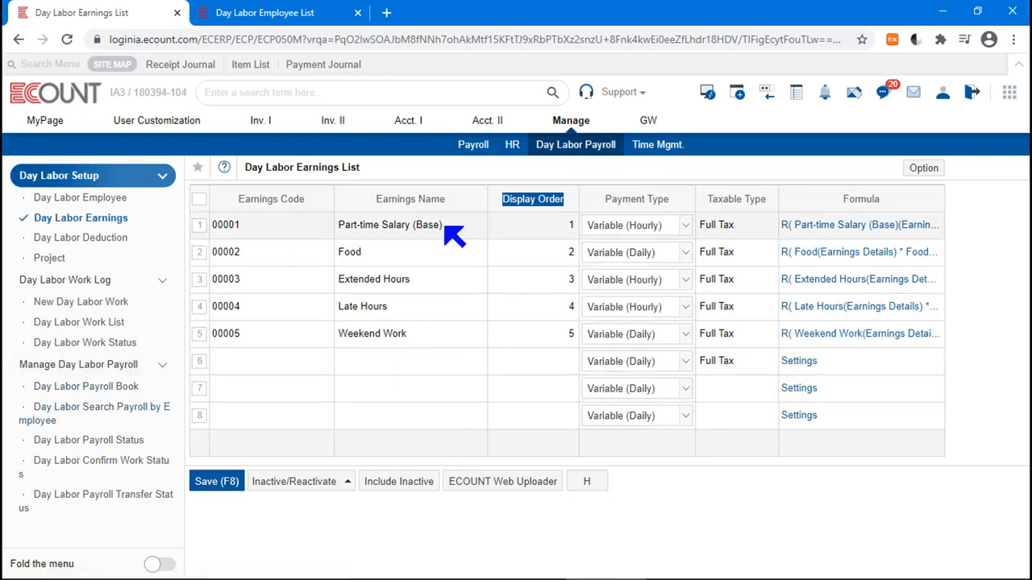
{"action": "left_click", "coordinate": [445, 227]}
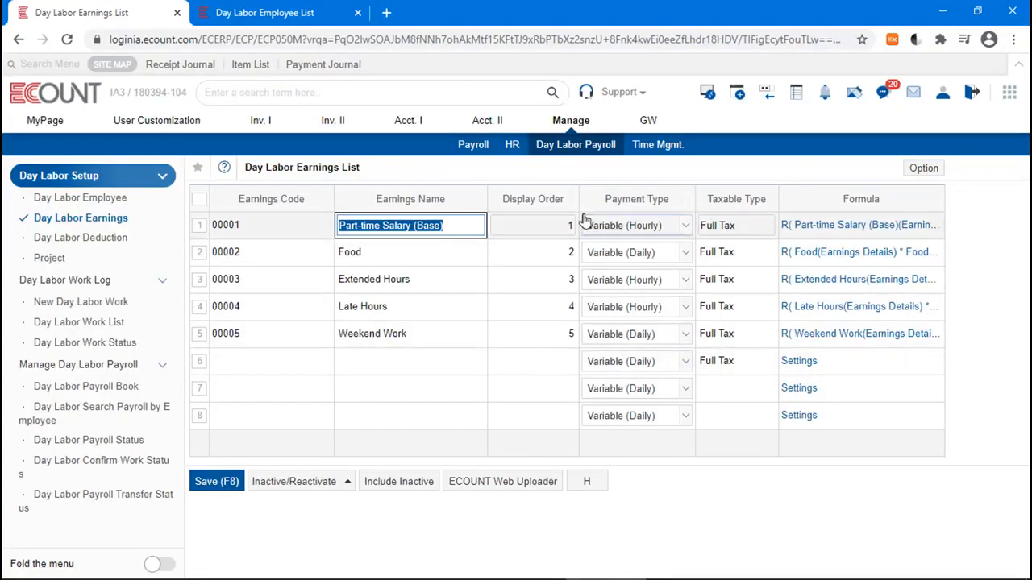
Step: Try changing the Part-time Salary (Base) payment type to Fixed and then Variable (Daily), then reopen the earnings list
{"action": "left_click", "coordinate": [637, 229]}
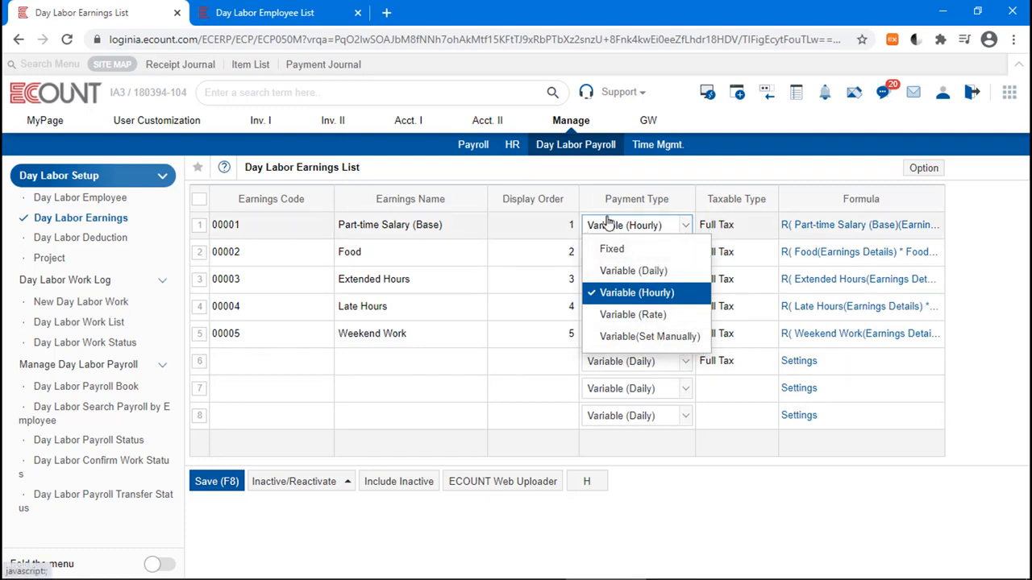
{"action": "left_click", "coordinate": [645, 248]}
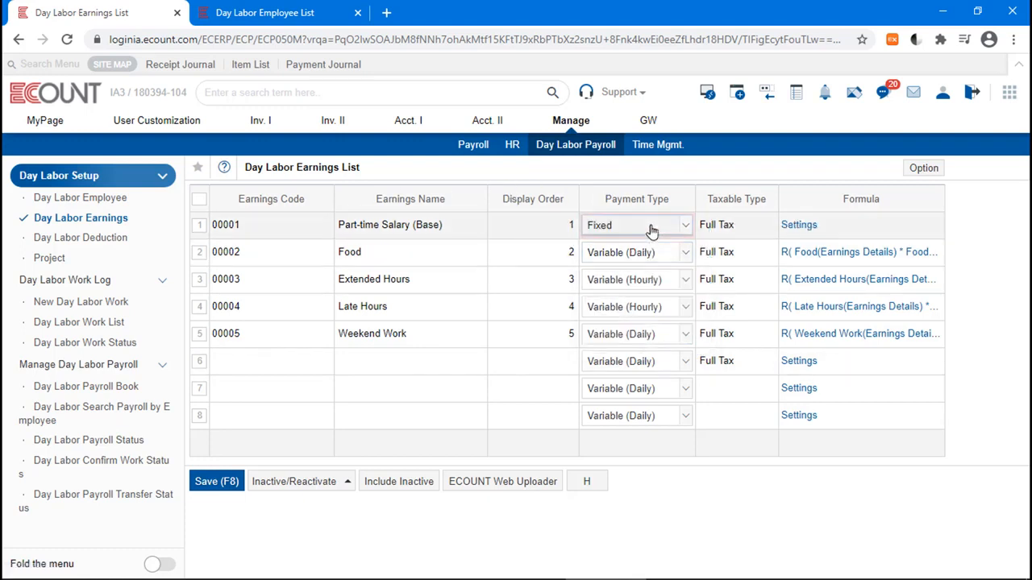
{"action": "left_click", "coordinate": [651, 232]}
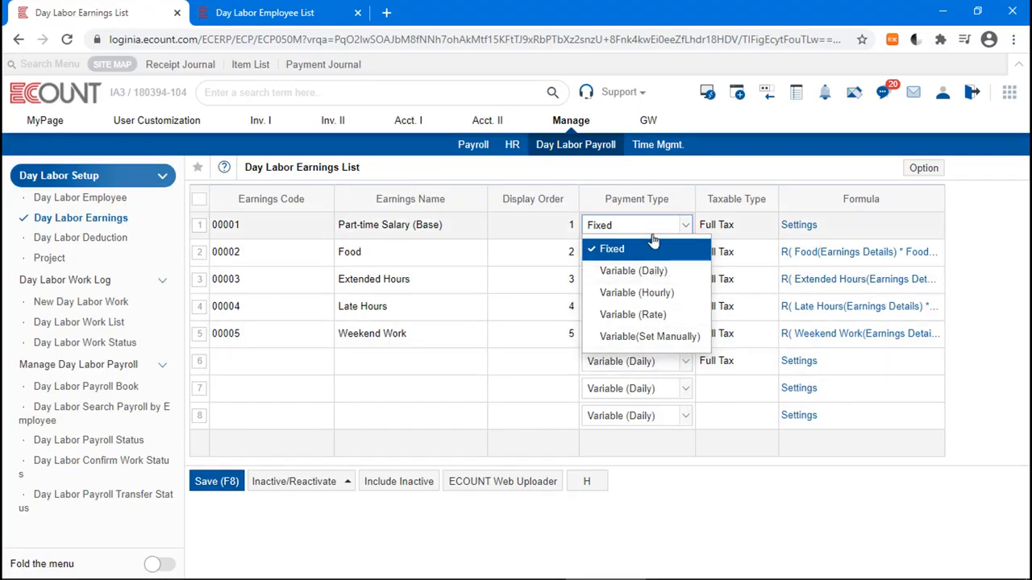
{"action": "left_click", "coordinate": [672, 273]}
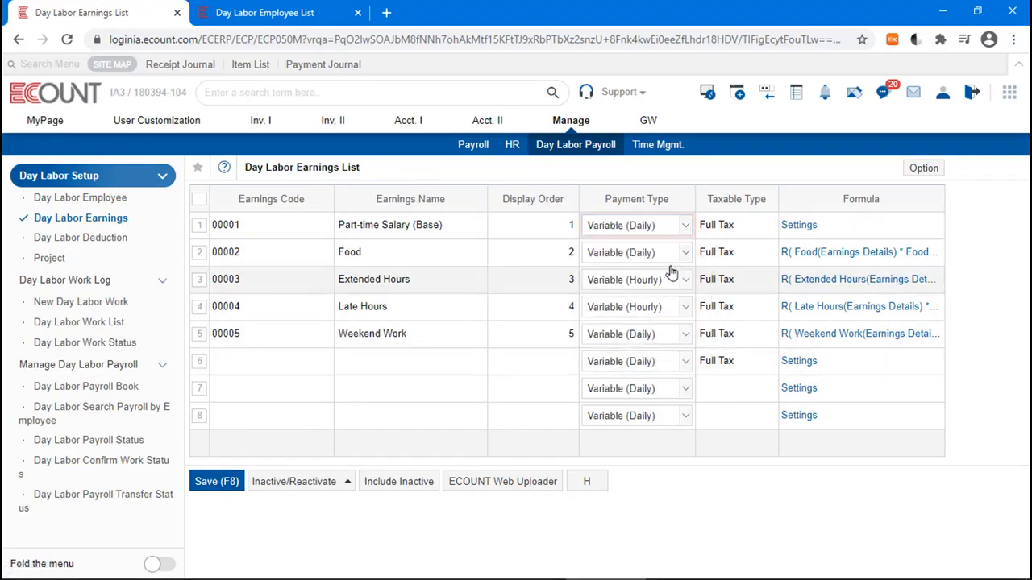
{"action": "left_click", "coordinate": [99, 219]}
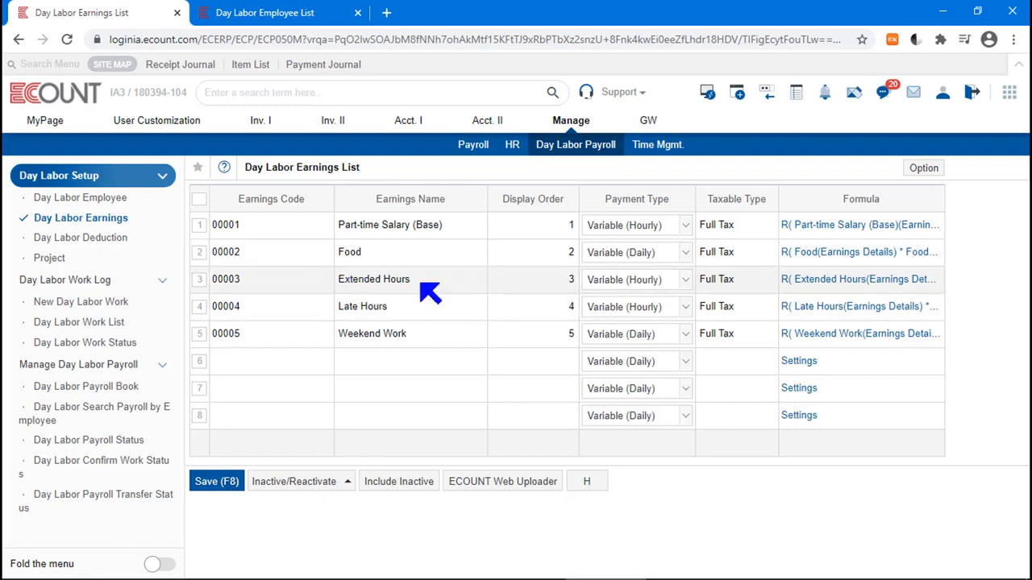
Step: Review the payment type options for the Extended Hours and Part-time Salary (Base) earnings
{"action": "left_click", "coordinate": [641, 282]}
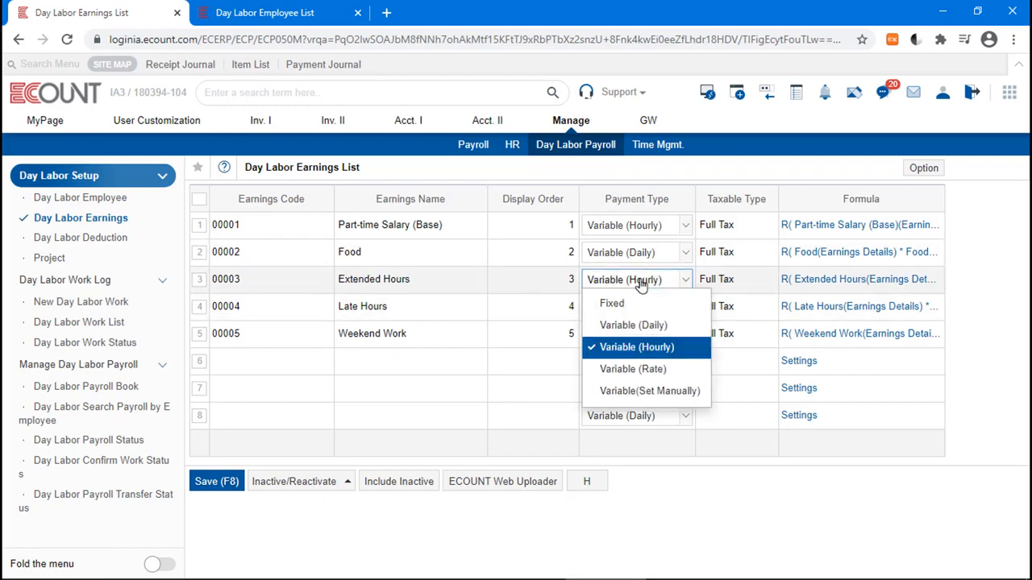
{"action": "left_click", "coordinate": [676, 351]}
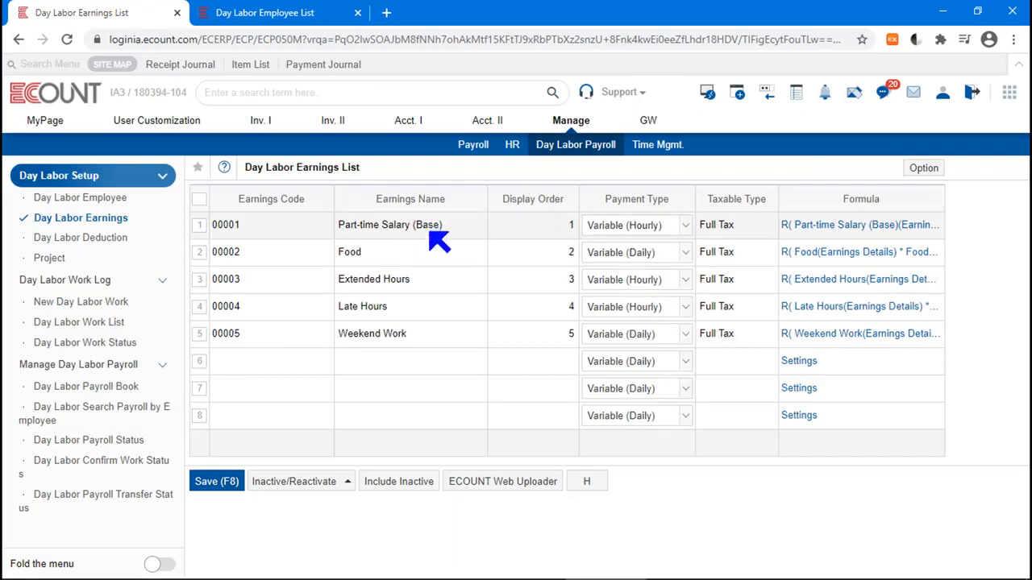
{"action": "left_click", "coordinate": [626, 225]}
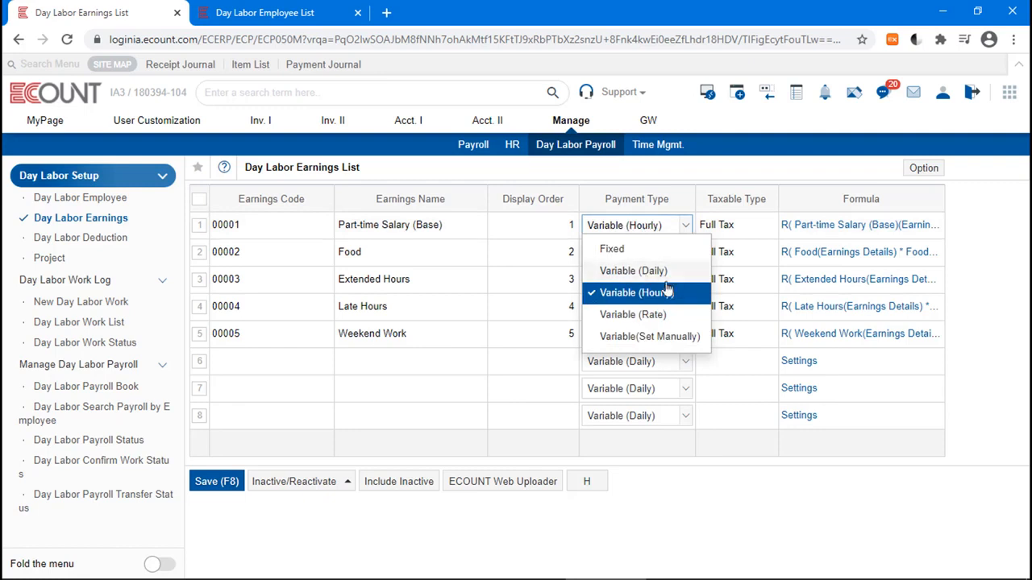
{"action": "left_click", "coordinate": [720, 190]}
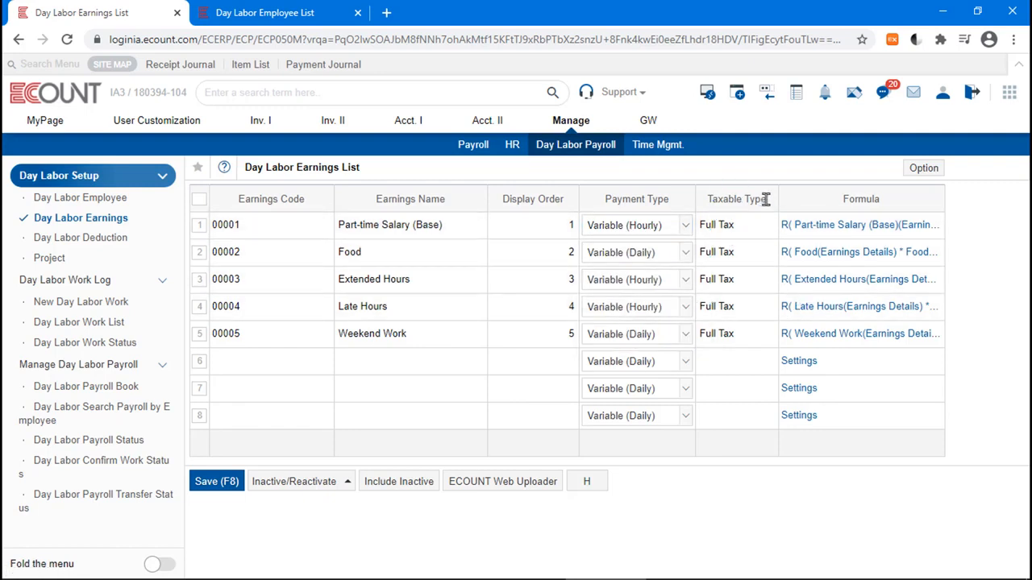
Step: Set the Part-time Salary (Base) taxable type to Non-Taxable
{"action": "left_click_drag", "start_coordinate": [767, 200], "coordinate": [701, 208]}
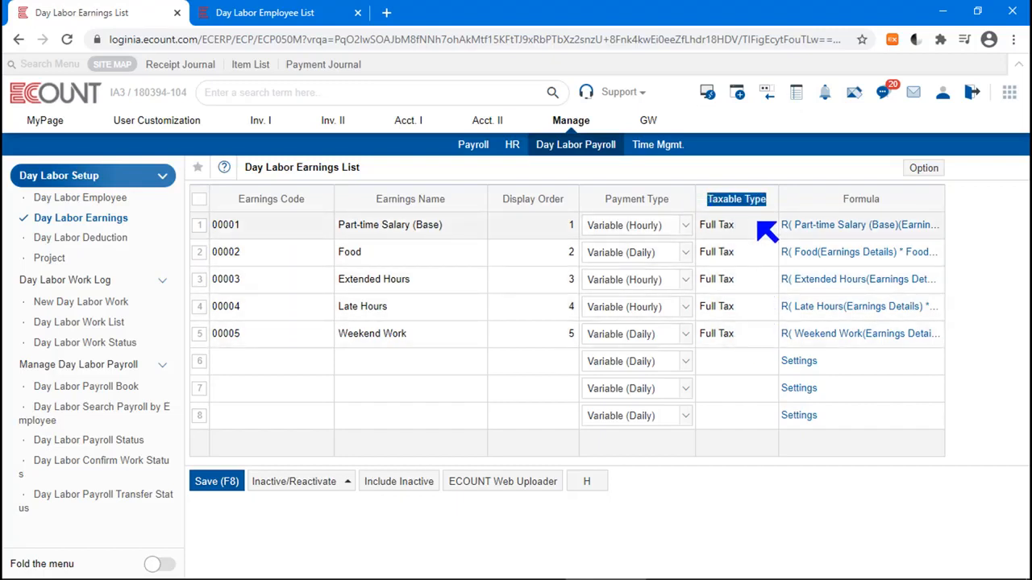
{"action": "left_click", "coordinate": [748, 226]}
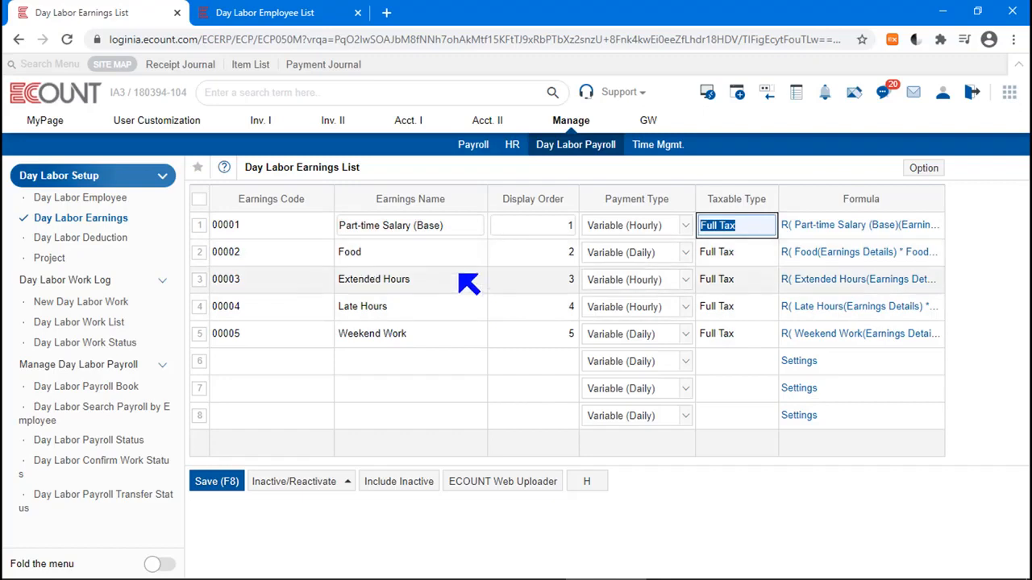
{"action": "left_click", "coordinate": [741, 223]}
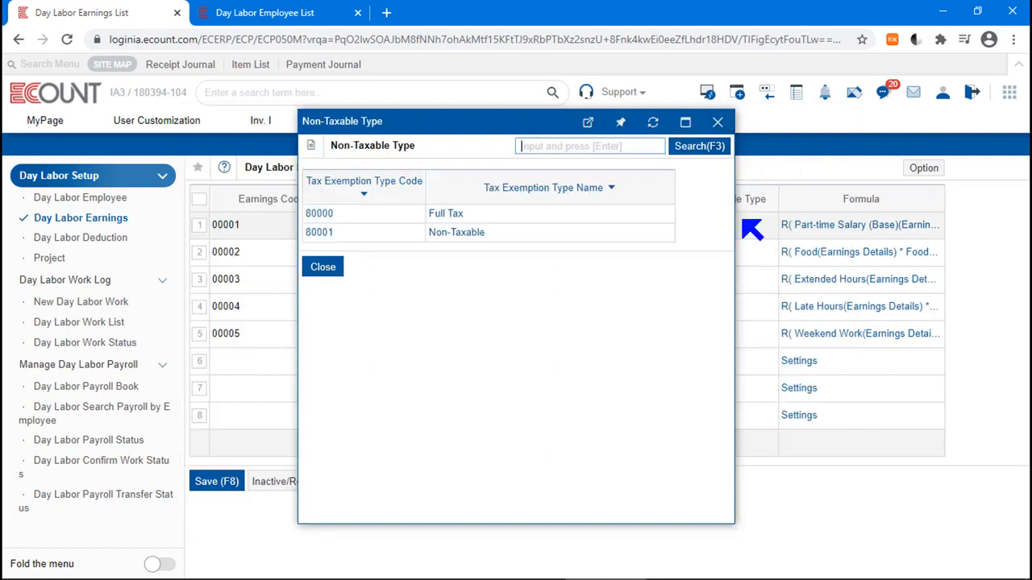
{"action": "left_click", "coordinate": [471, 234]}
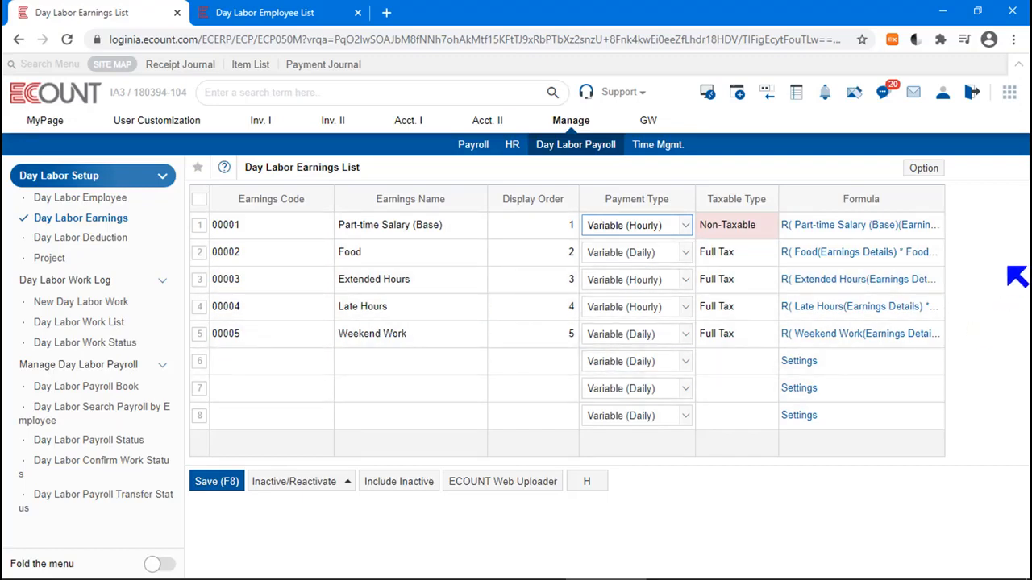
Step: Review the Formula column and the Part-time Salary (Base) payment type options
{"action": "left_click_drag", "start_coordinate": [888, 202], "coordinate": [828, 201]}
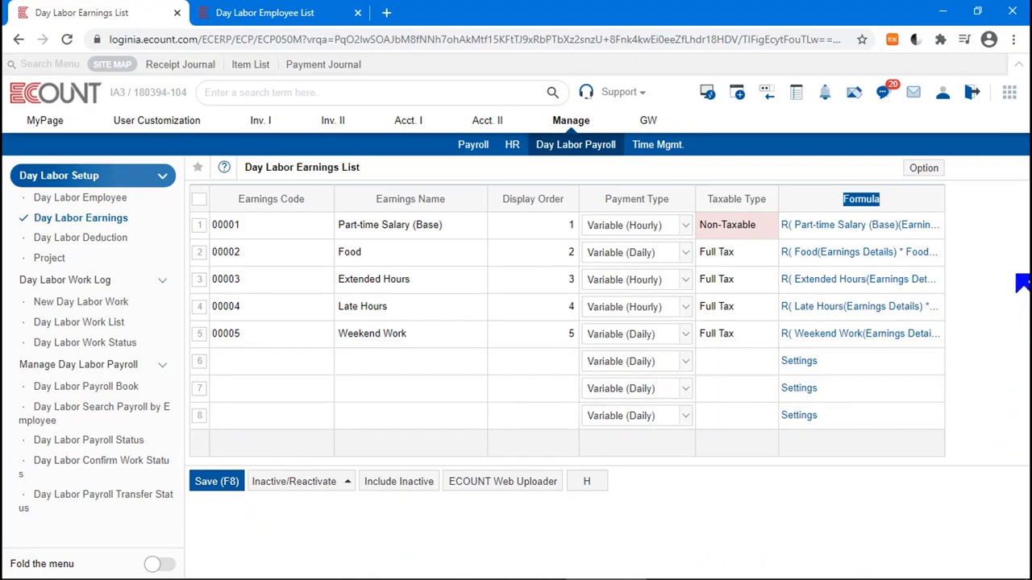
{"action": "left_click", "coordinate": [669, 234]}
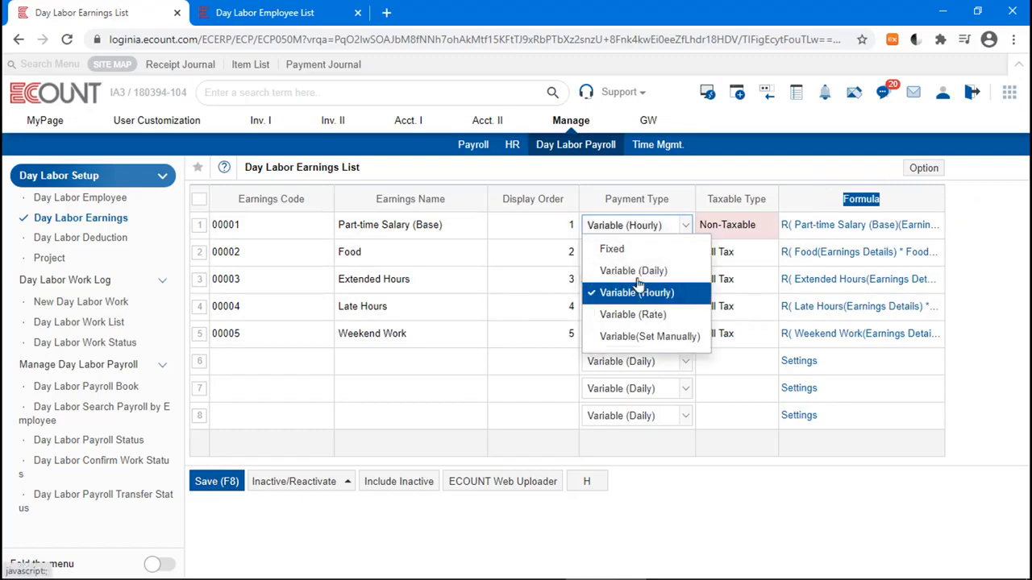
{"action": "left_click", "coordinate": [898, 192]}
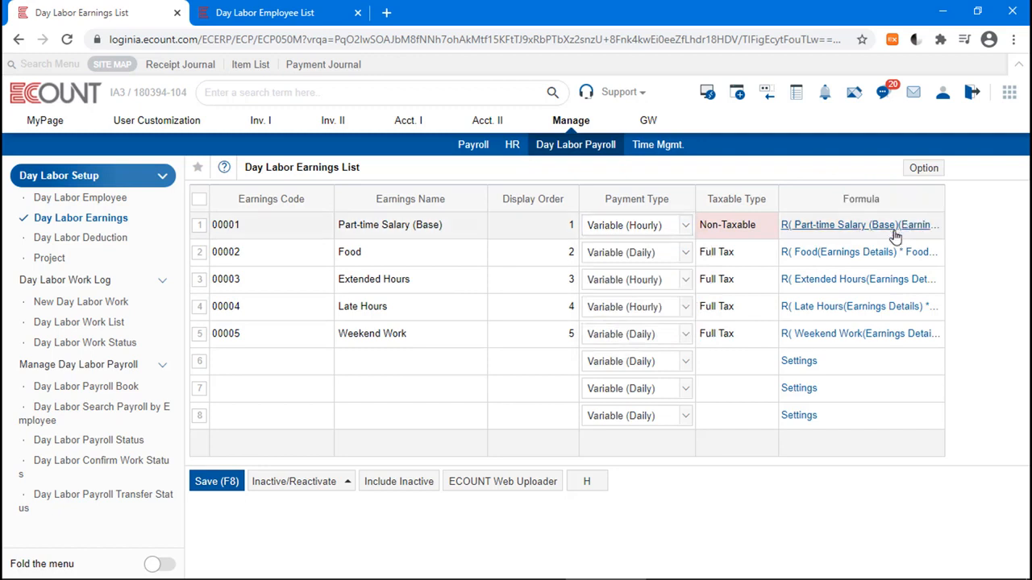
{"action": "left_click", "coordinate": [666, 232]}
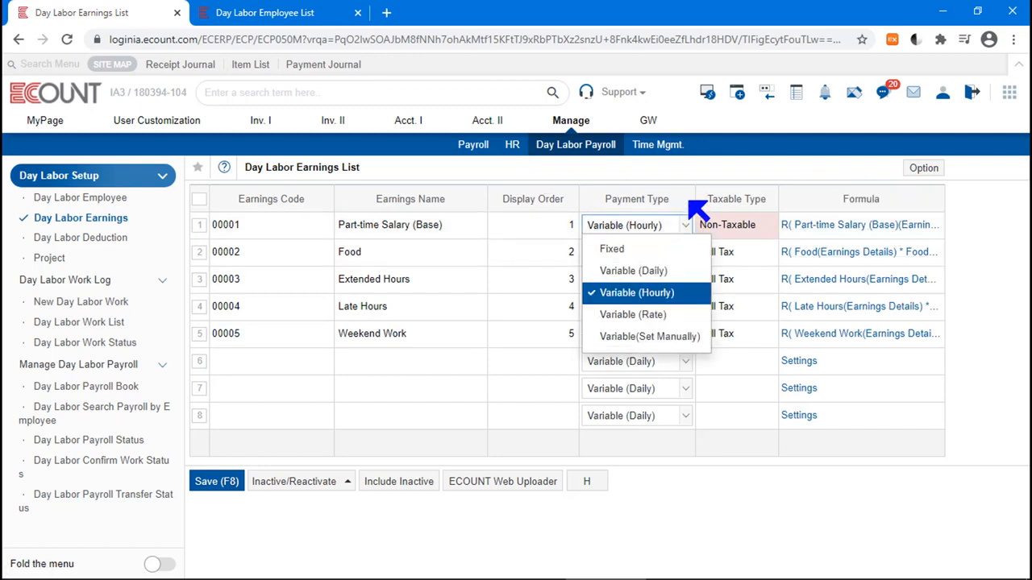
{"action": "left_click", "coordinate": [645, 226]}
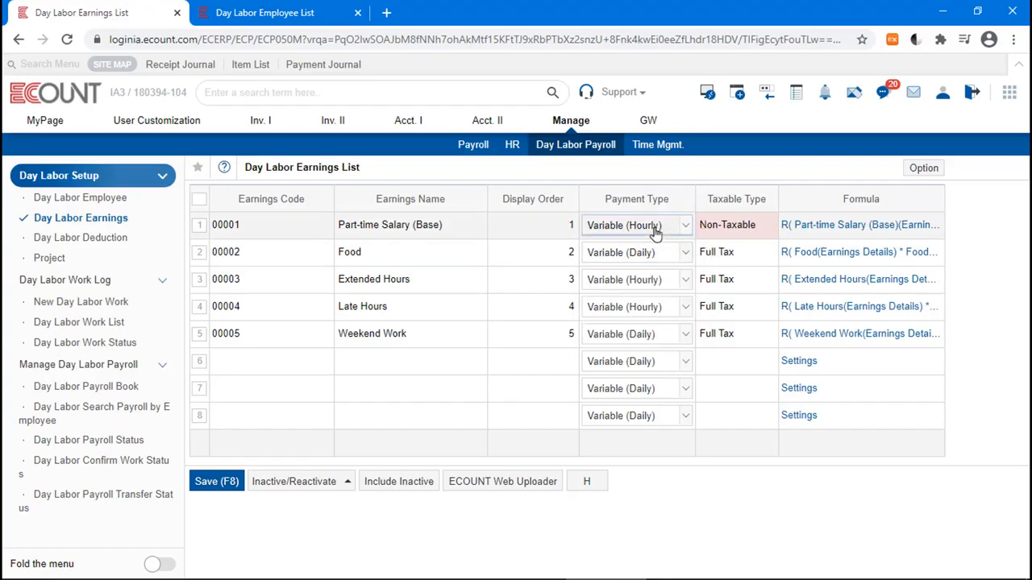
Step: Open the Part-time Salary (Base) formula applied from 01/2011, browse its available items, and close it
{"action": "left_click", "coordinate": [863, 228]}
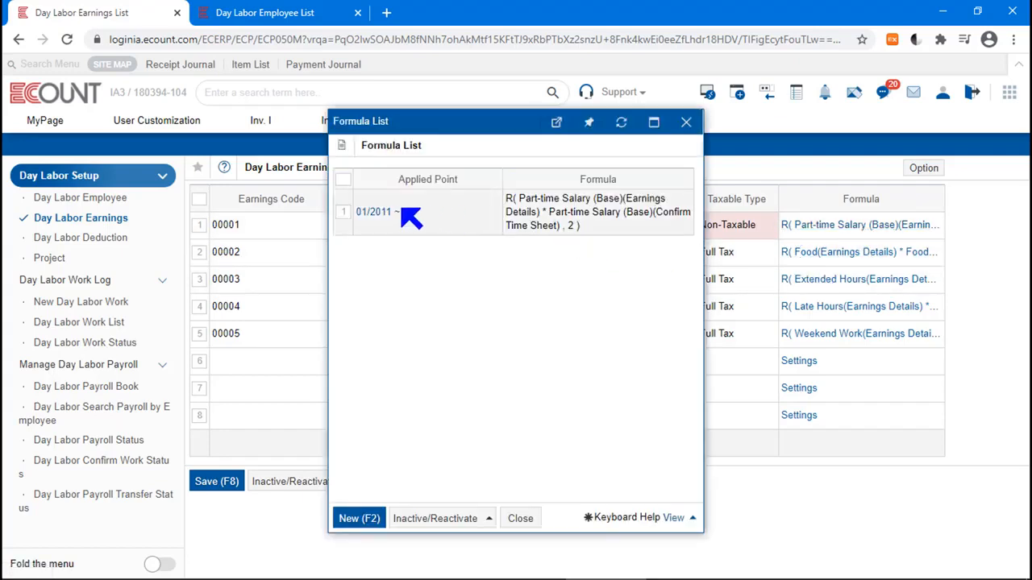
{"action": "left_click", "coordinate": [370, 213]}
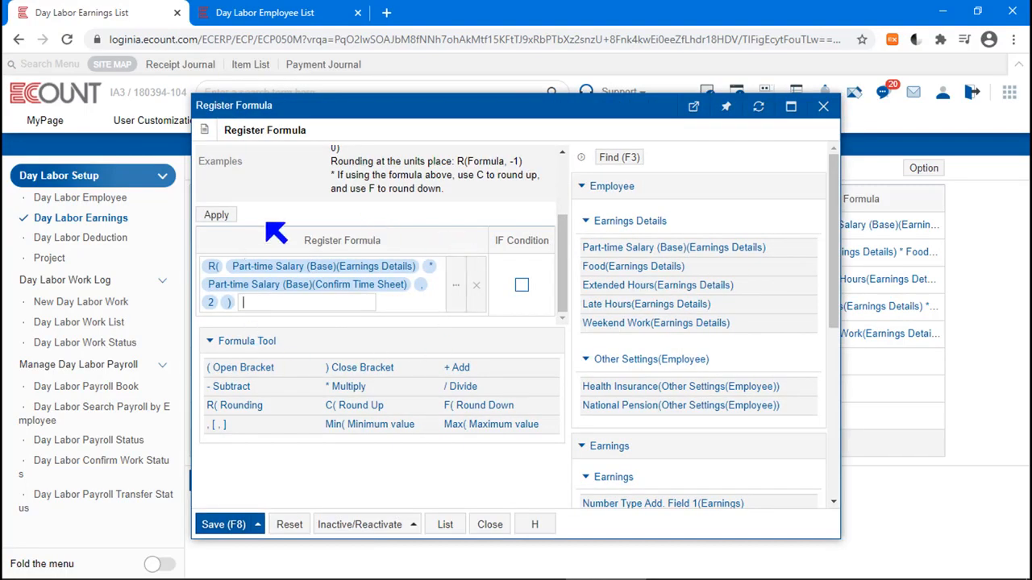
{"action": "scroll", "coordinate": [386, 329], "scroll_direction": "down", "scroll_amount": 1}
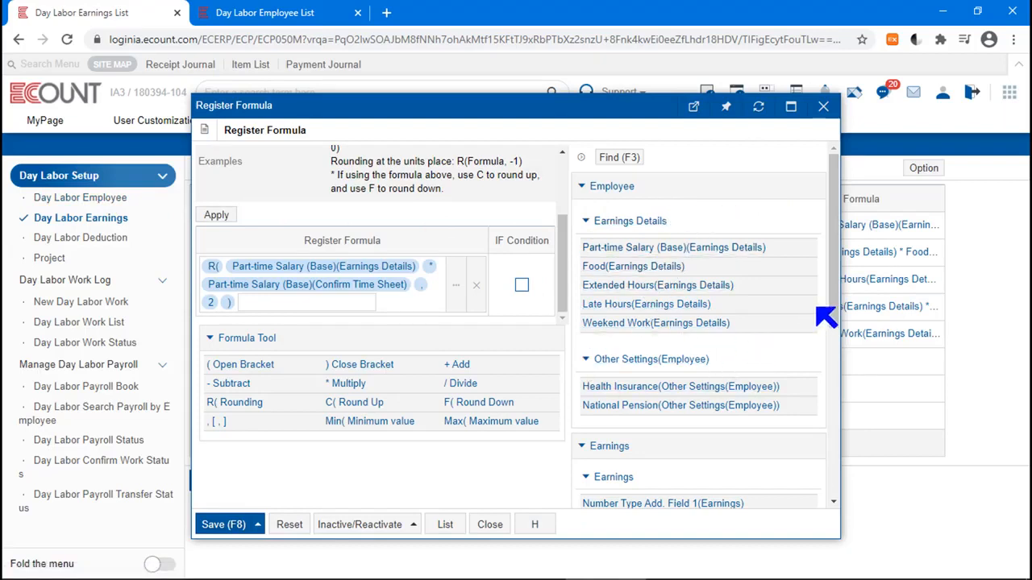
{"action": "left_click_drag", "start_coordinate": [832, 319], "coordinate": [841, 383]}
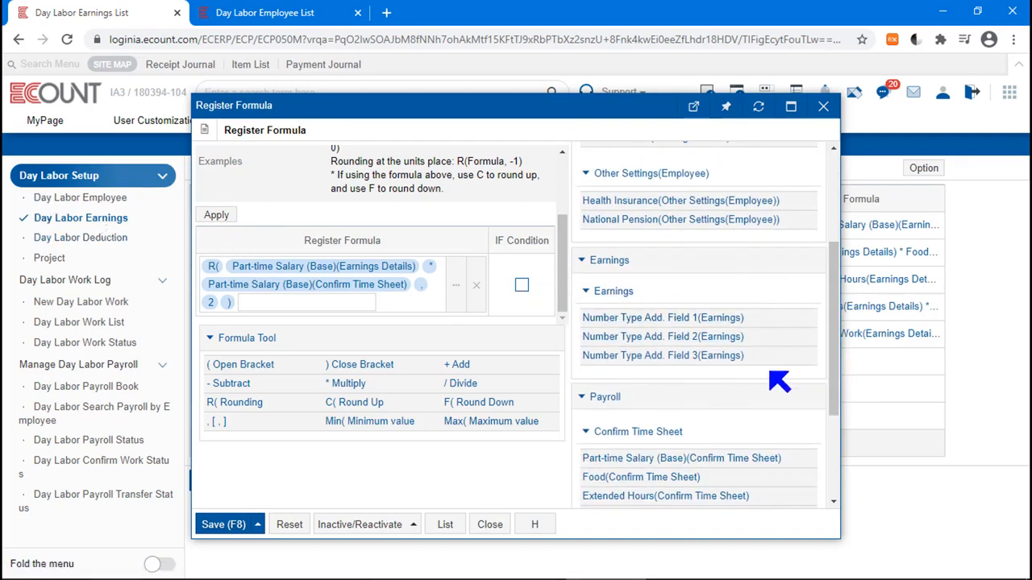
{"action": "left_click_drag", "start_coordinate": [836, 389], "coordinate": [846, 214]}
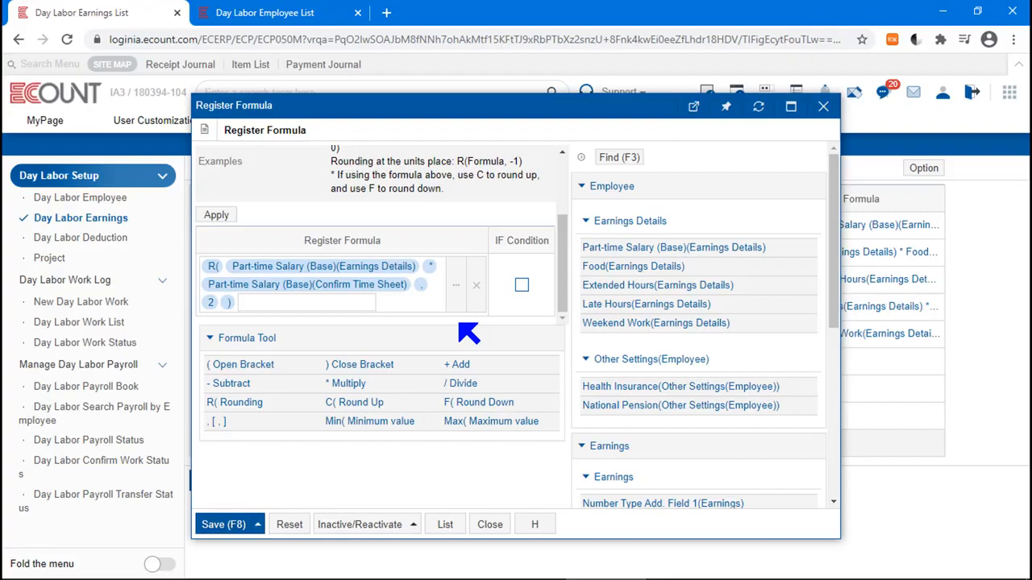
{"action": "left_click", "coordinate": [823, 107]}
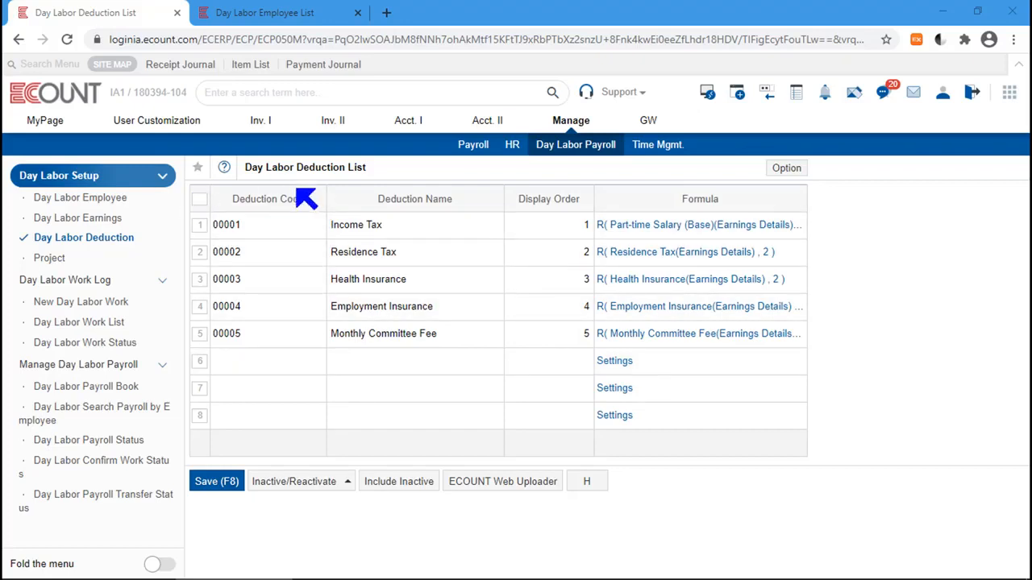
Step: Examine the deduction list's new row and Formula column
{"action": "left_click", "coordinate": [272, 363]}
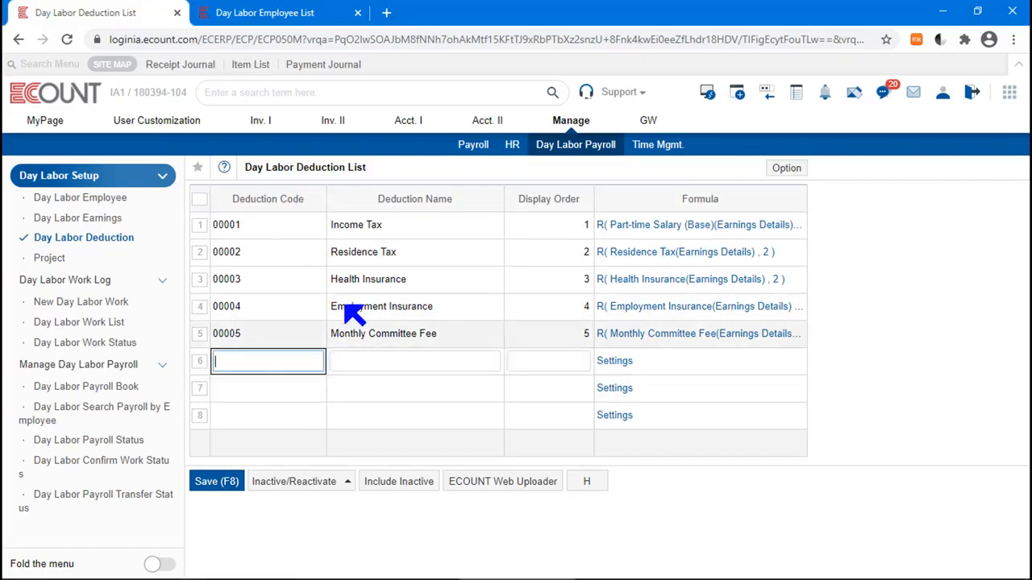
{"action": "left_click", "coordinate": [454, 170]}
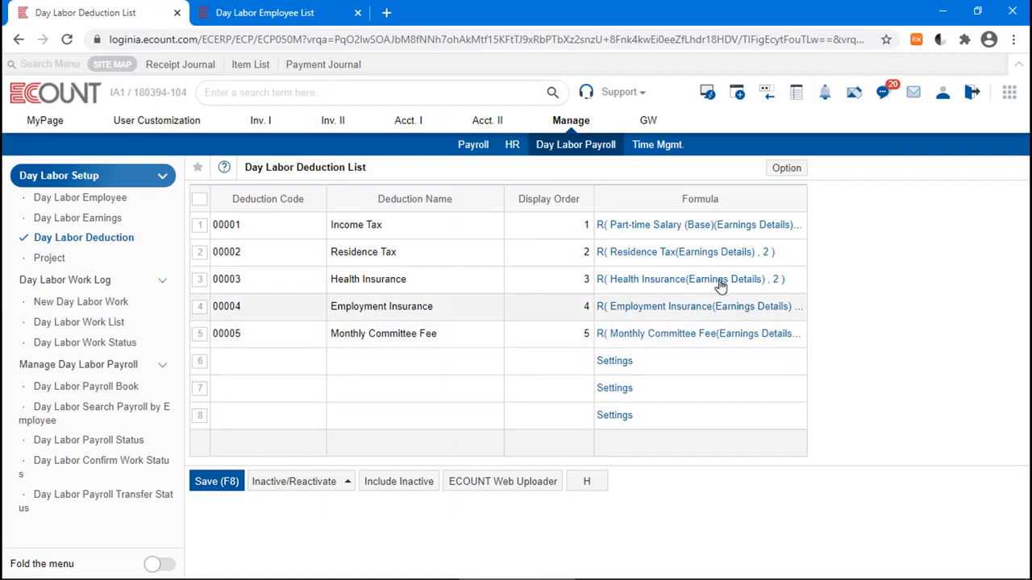
{"action": "left_click_drag", "start_coordinate": [734, 202], "coordinate": [637, 212]}
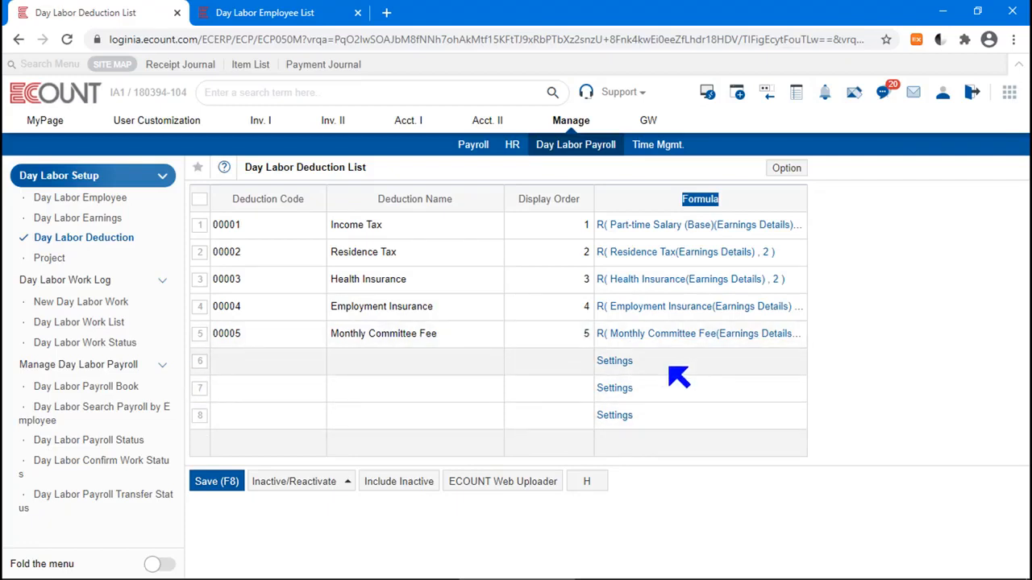
Step: Switch to the employee list tab and open the first employee's record
{"action": "left_click", "coordinate": [287, 12]}
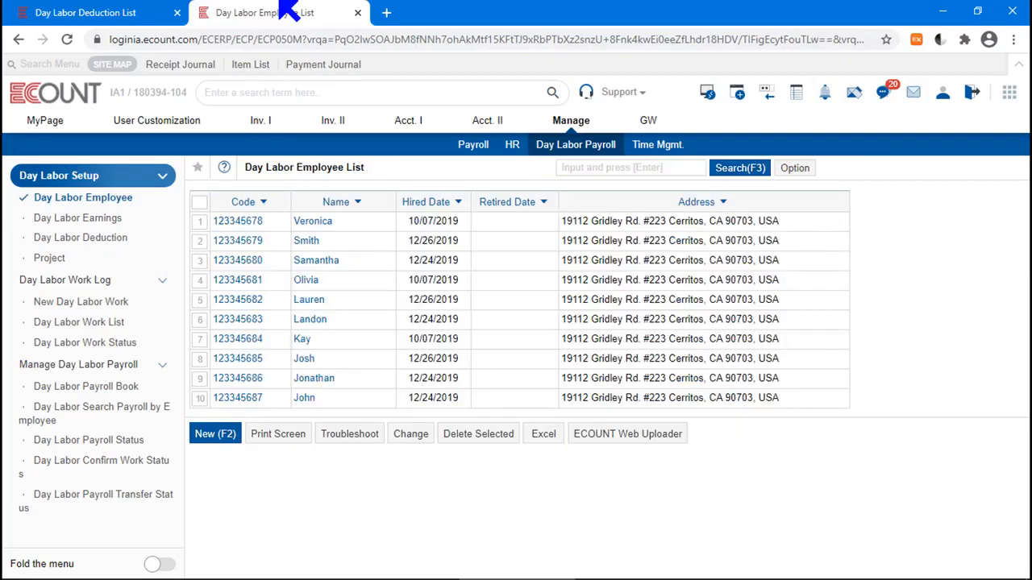
{"action": "left_click", "coordinate": [323, 221]}
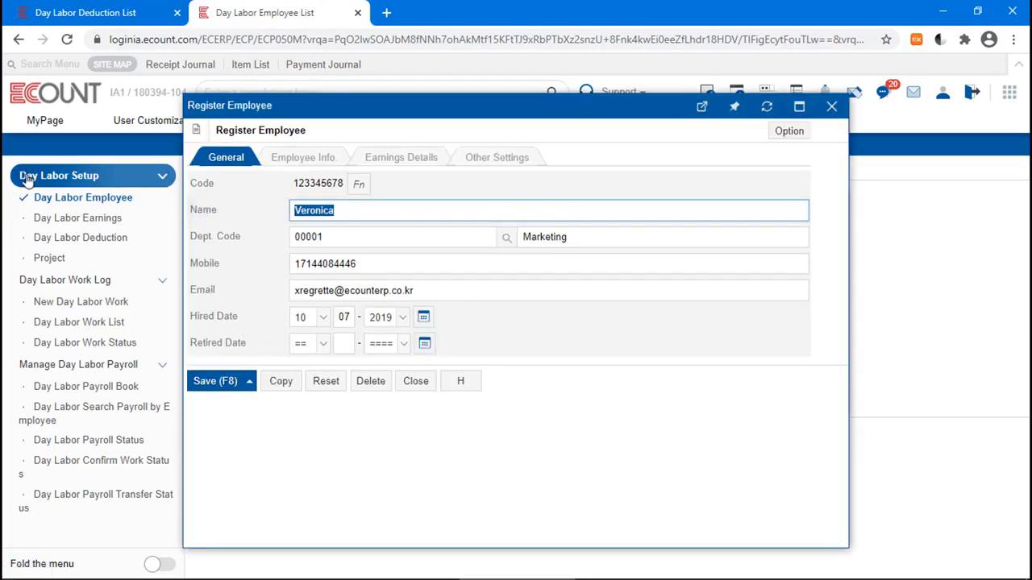
Step: Review the employee's Earnings Details tab, including daily and hourly wage allowances and fixed monthly deductions
{"action": "left_click", "coordinate": [426, 160]}
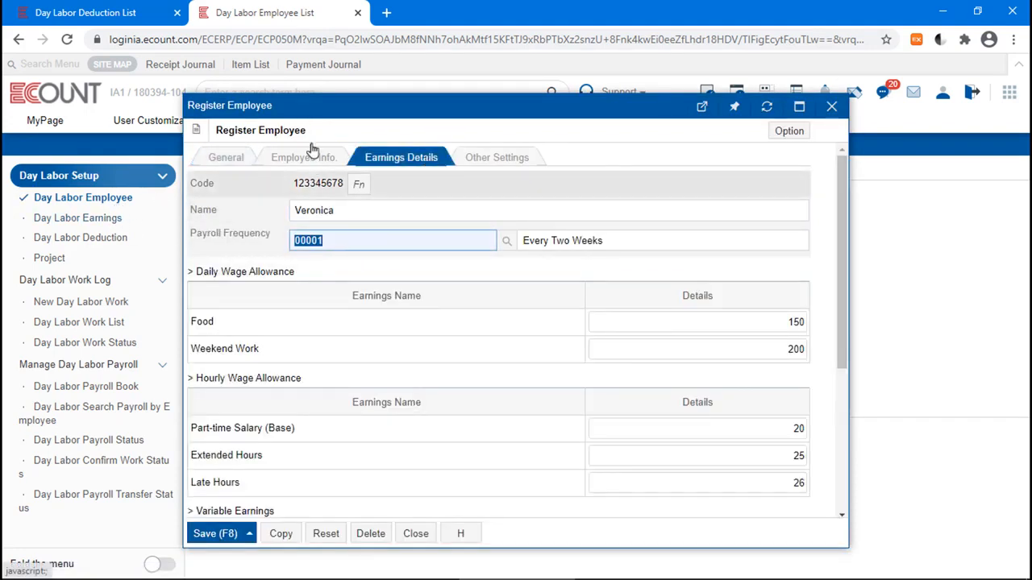
{"action": "left_click_drag", "start_coordinate": [847, 275], "coordinate": [809, 430]}
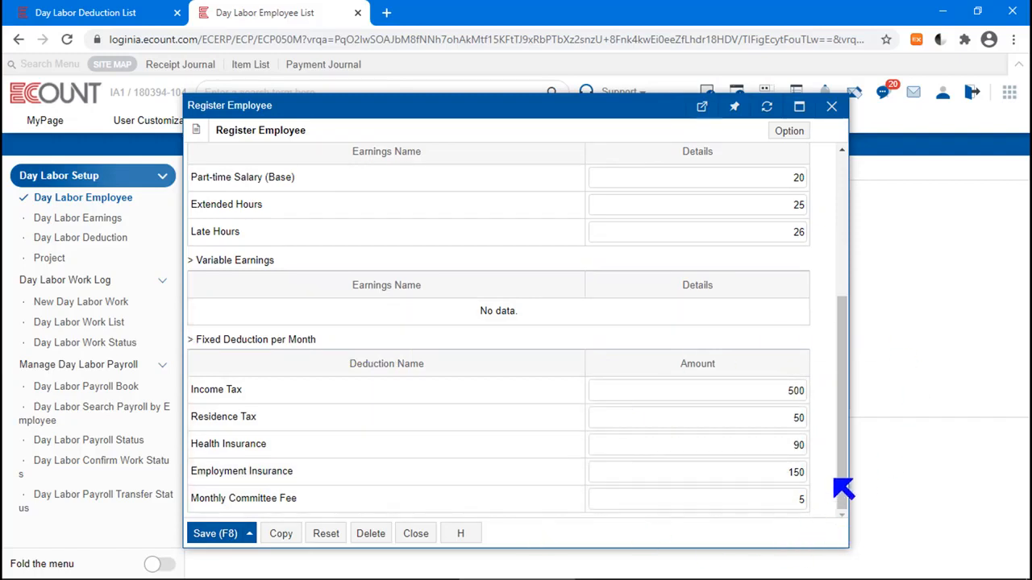
{"action": "left_click_drag", "start_coordinate": [844, 428], "coordinate": [864, 238]}
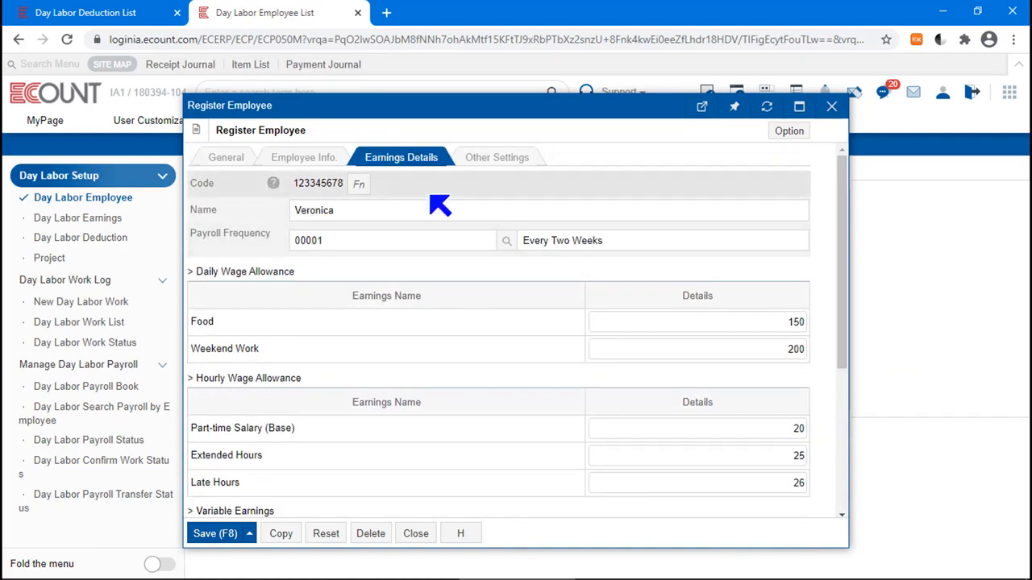
Step: Switch to the deduction list, open the Income Tax formula, and close it
{"action": "left_click", "coordinate": [89, 12]}
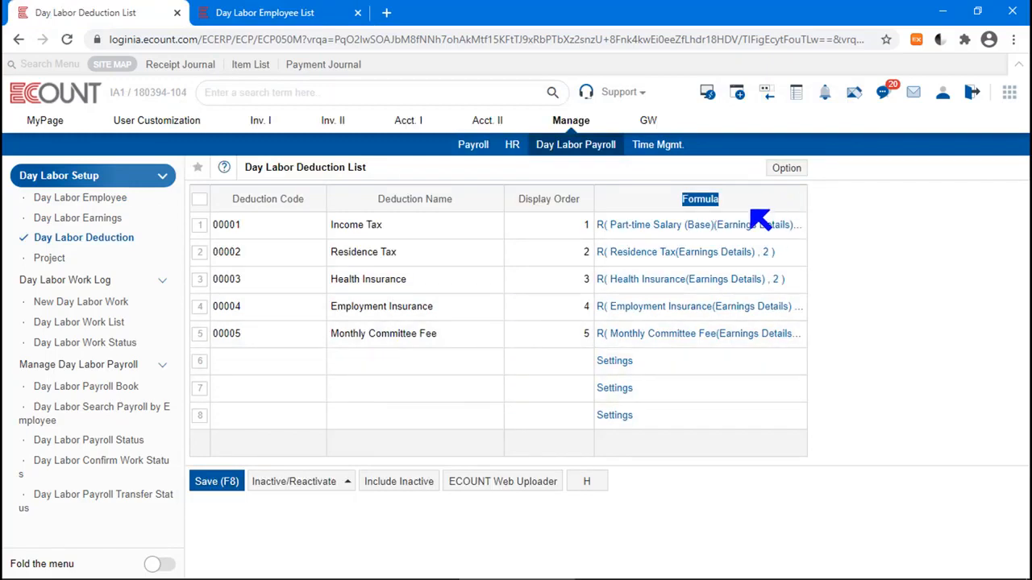
{"action": "left_click", "coordinate": [736, 228]}
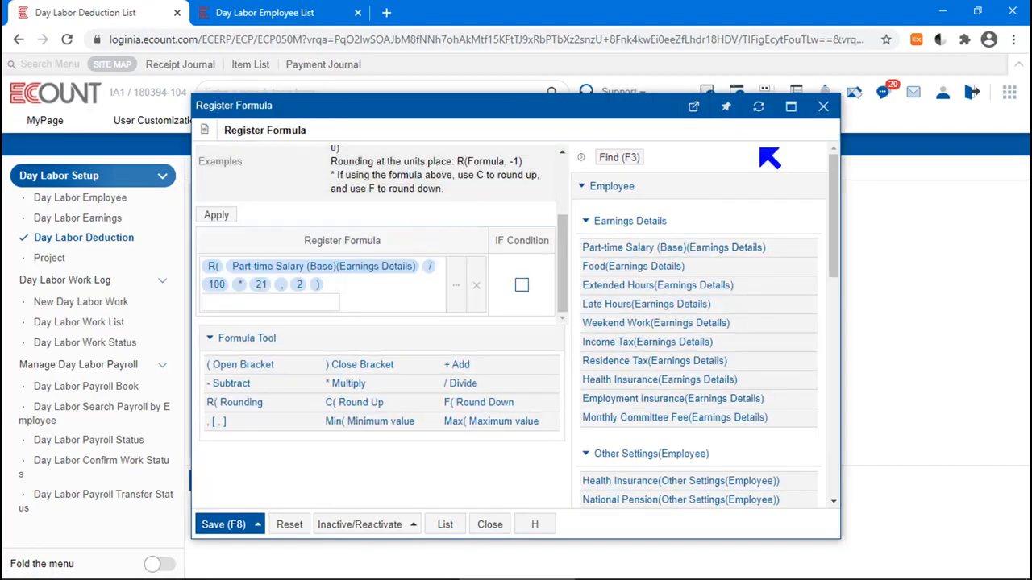
{"action": "left_click", "coordinate": [824, 106]}
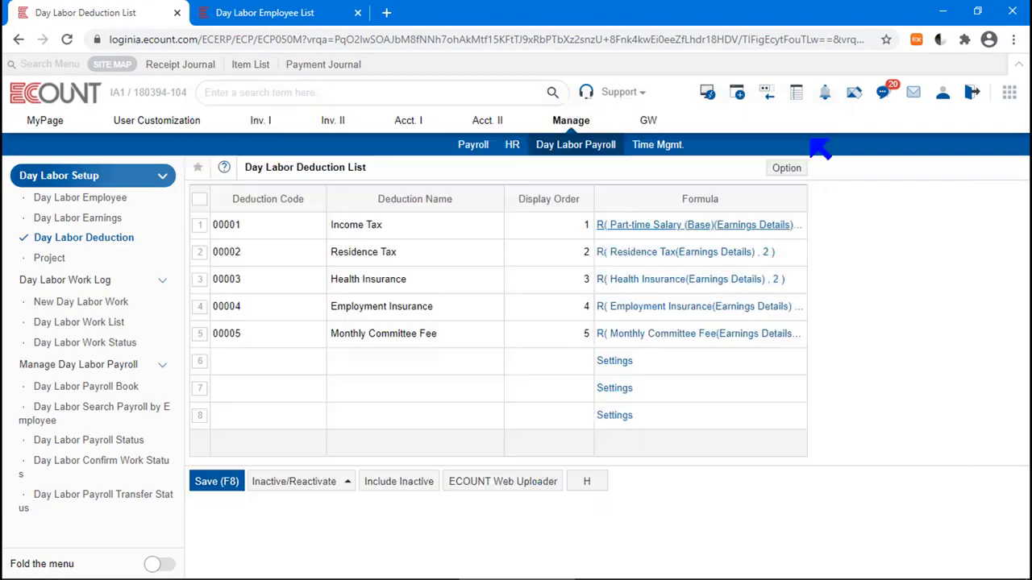
Step: Open the Residence Tax formula applied from 01/2011 and compare it with the employee's Earnings Details values
{"action": "left_click", "coordinate": [685, 252]}
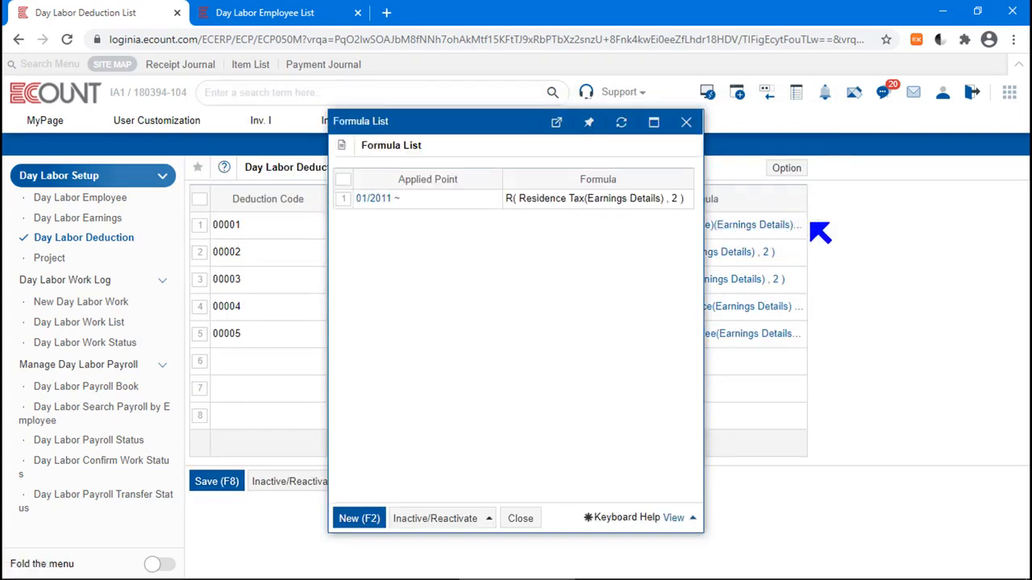
{"action": "left_click", "coordinate": [367, 199]}
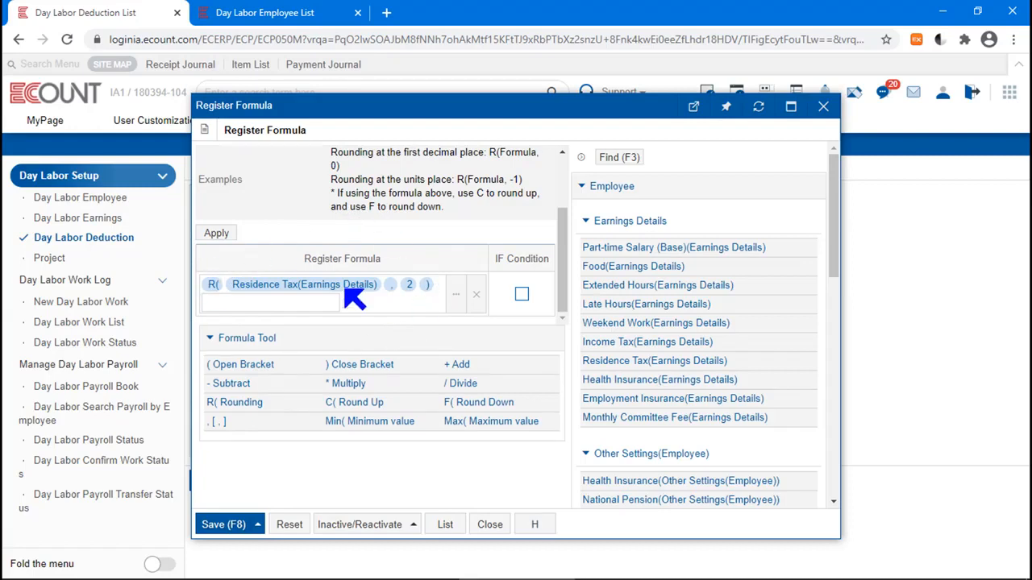
{"action": "left_click", "coordinate": [297, 19]}
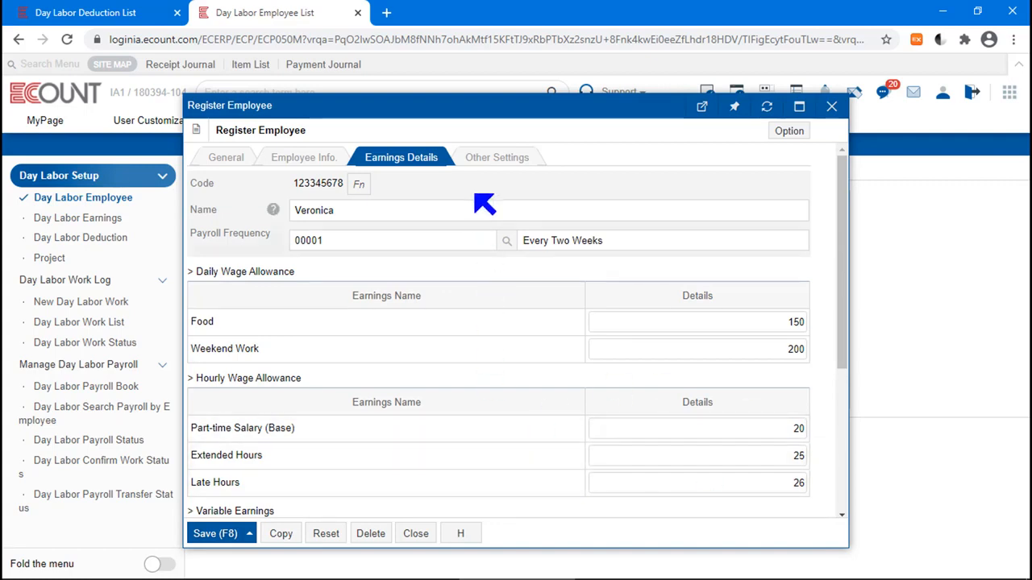
{"action": "left_click", "coordinate": [104, 16]}
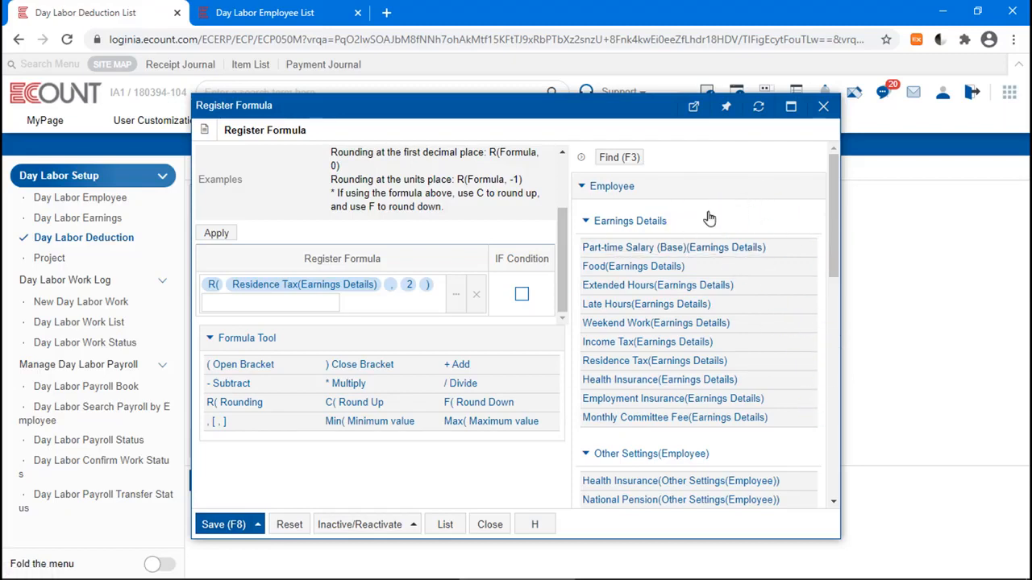
{"action": "left_click", "coordinate": [288, 11]}
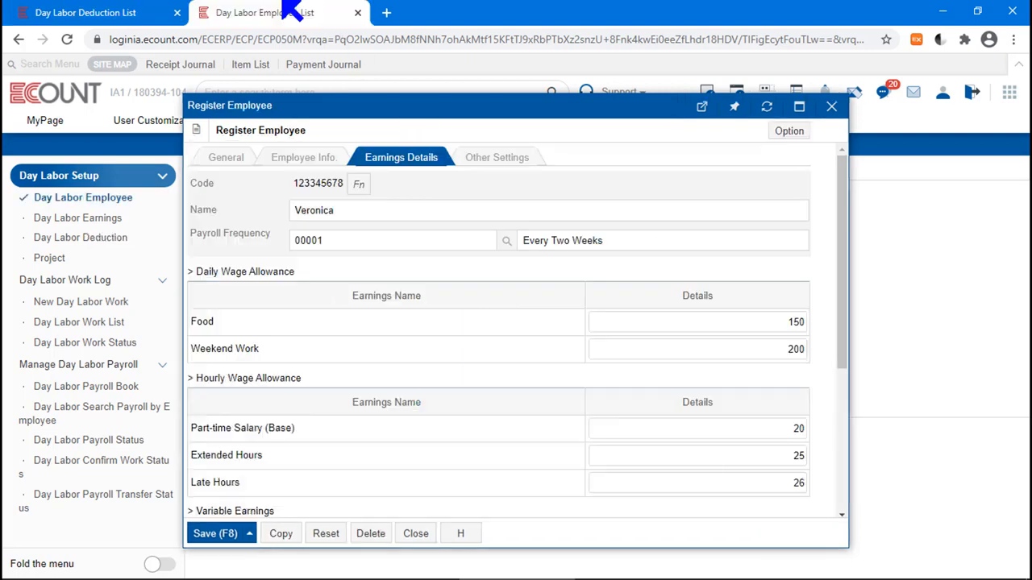
{"action": "left_click", "coordinate": [85, 12]}
Step: Browse the formula's available items through the Payroll, Deduction and Others sections, then close the formula
{"action": "scroll", "coordinate": [831, 474], "scroll_direction": "down", "scroll_amount": 4}
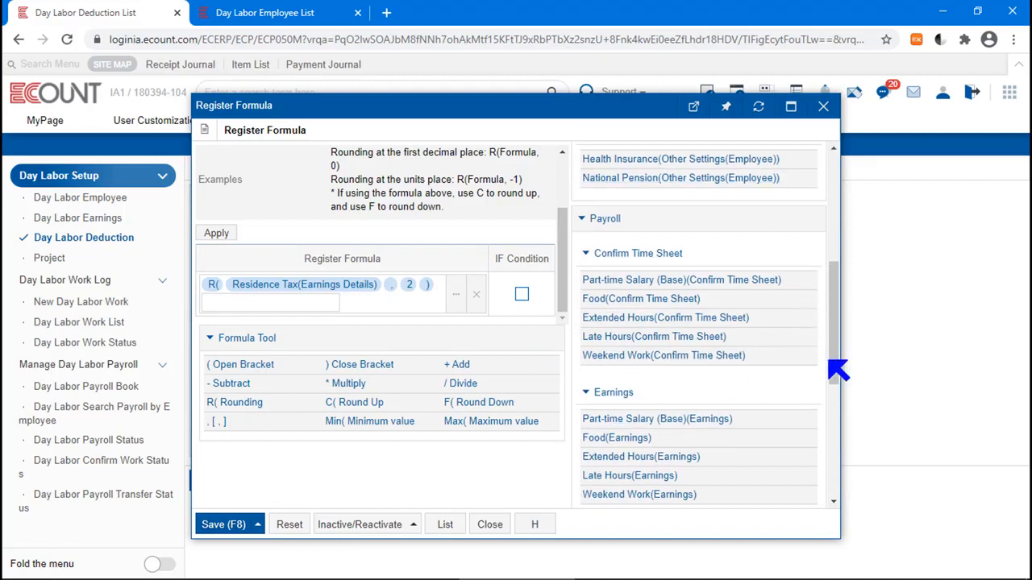
{"action": "left_click_drag", "start_coordinate": [826, 359], "coordinate": [839, 520]}
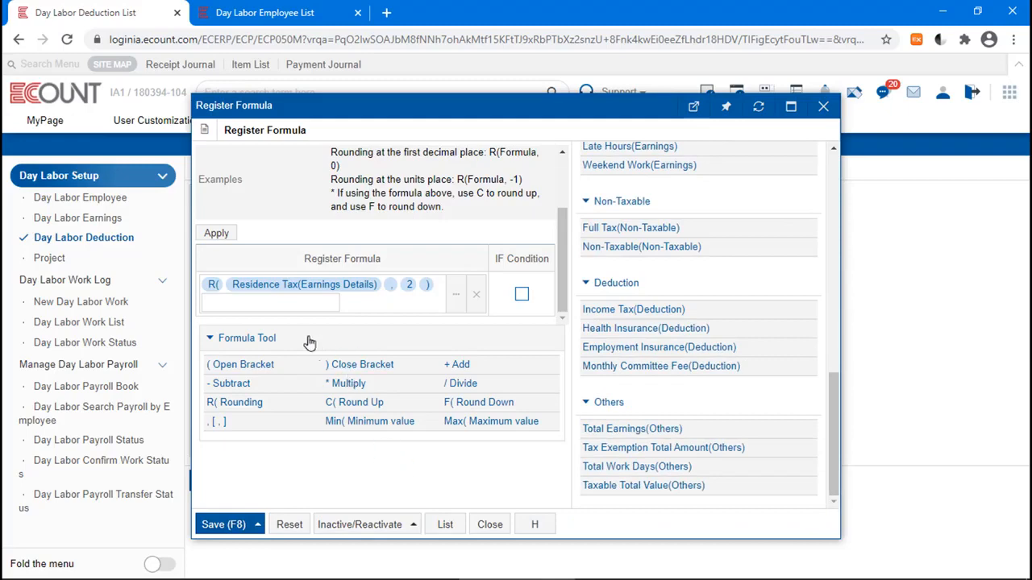
{"action": "left_click_drag", "start_coordinate": [294, 342], "coordinate": [206, 346]}
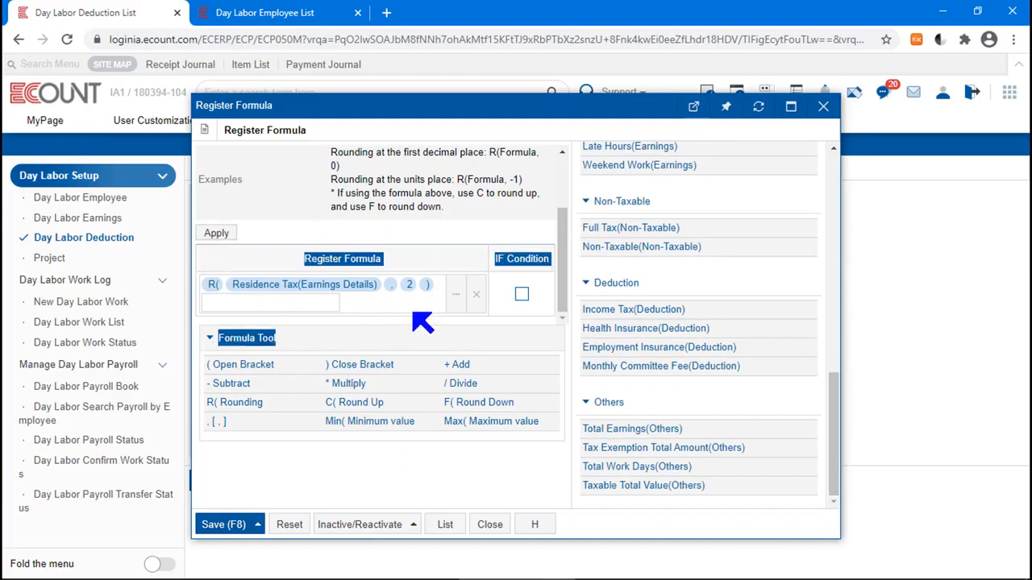
{"action": "left_click_drag", "start_coordinate": [829, 427], "coordinate": [835, 138]}
{"action": "left_click", "coordinate": [802, 153]}
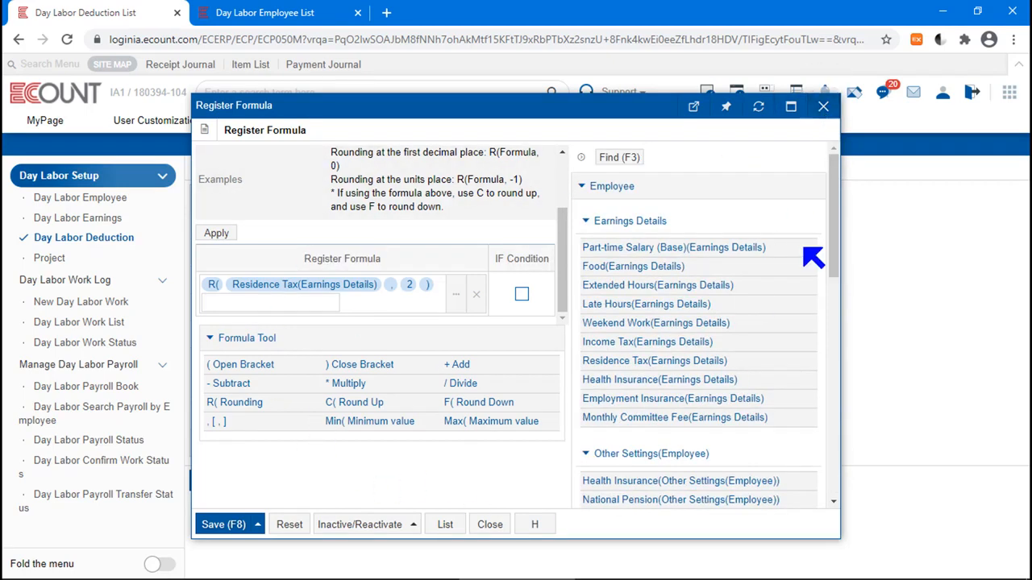
{"action": "left_click", "coordinate": [823, 106]}
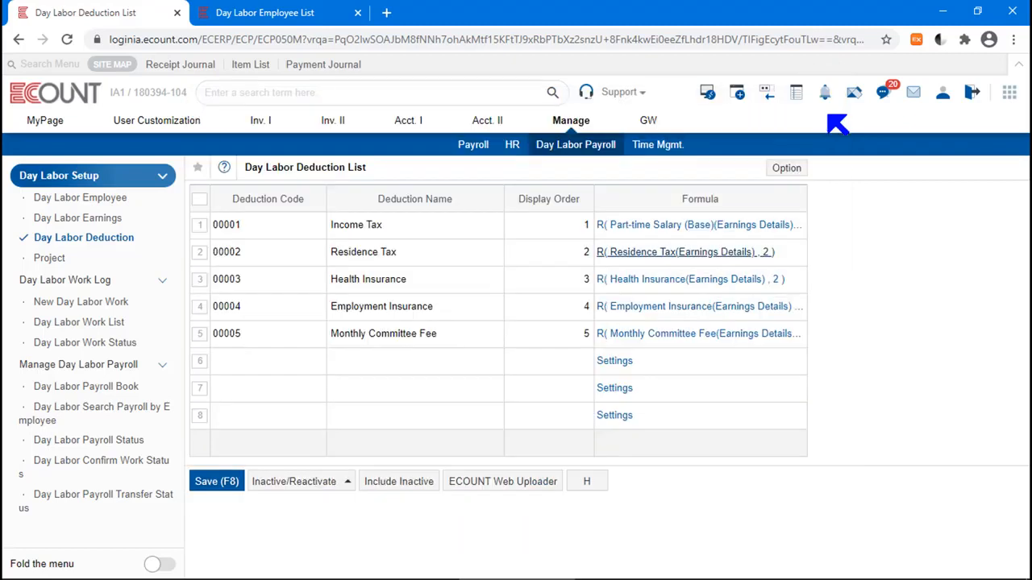
Step: Open the Online/Screencast Inquiry list from the Support menu and close it
{"action": "left_click", "coordinate": [621, 94]}
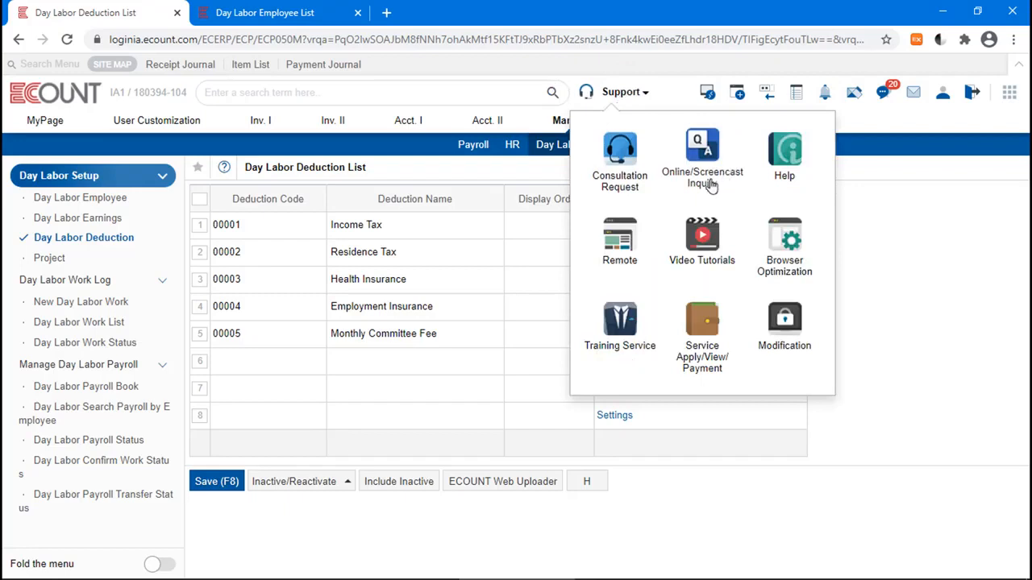
{"action": "left_click", "coordinate": [701, 168]}
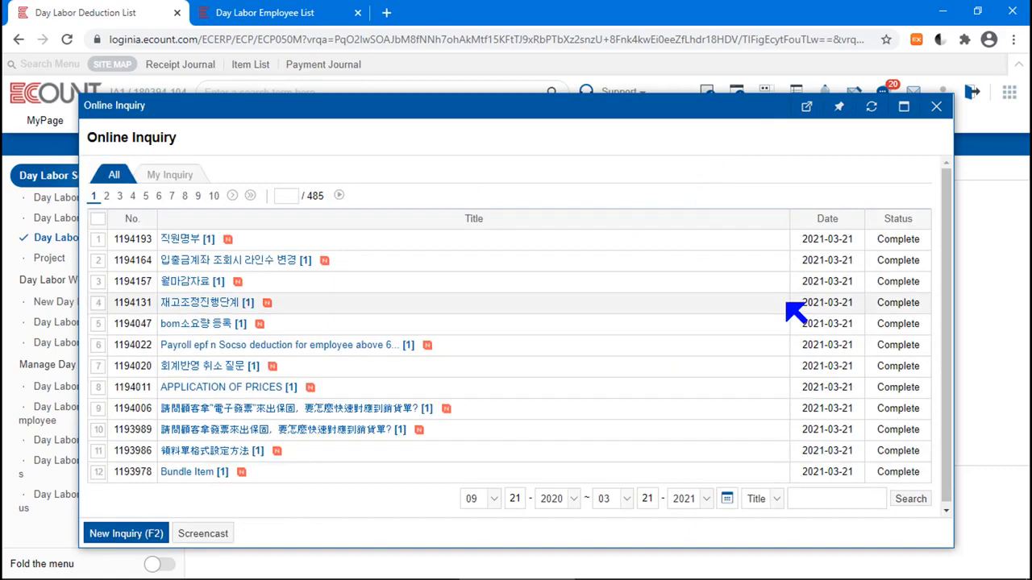
{"action": "left_click", "coordinate": [936, 106]}
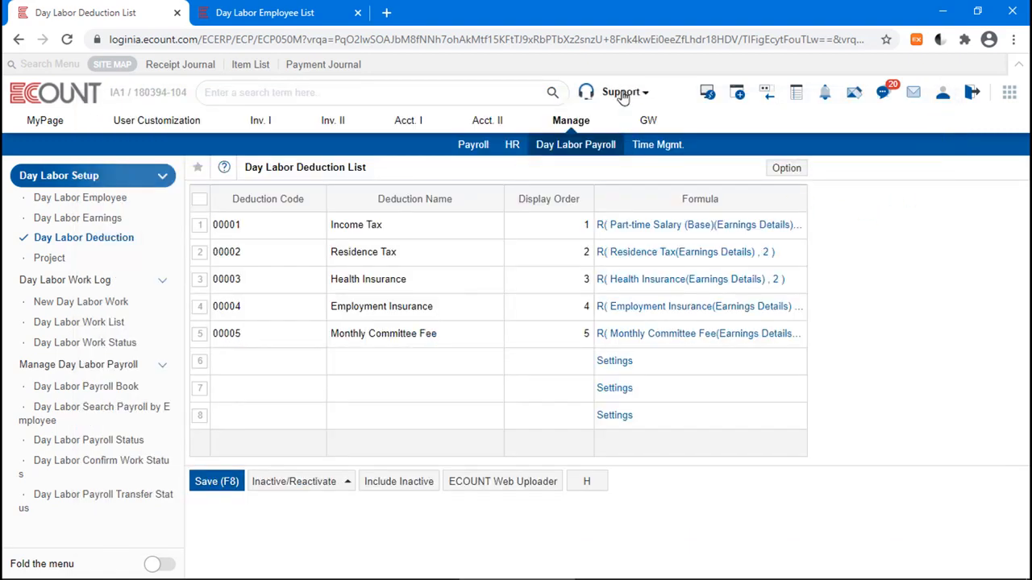
Step: Reopen the Support menu to view its help options
{"action": "left_click", "coordinate": [622, 97]}
{"action": "left_click", "coordinate": [623, 98]}
{"action": "left_click", "coordinate": [631, 95]}
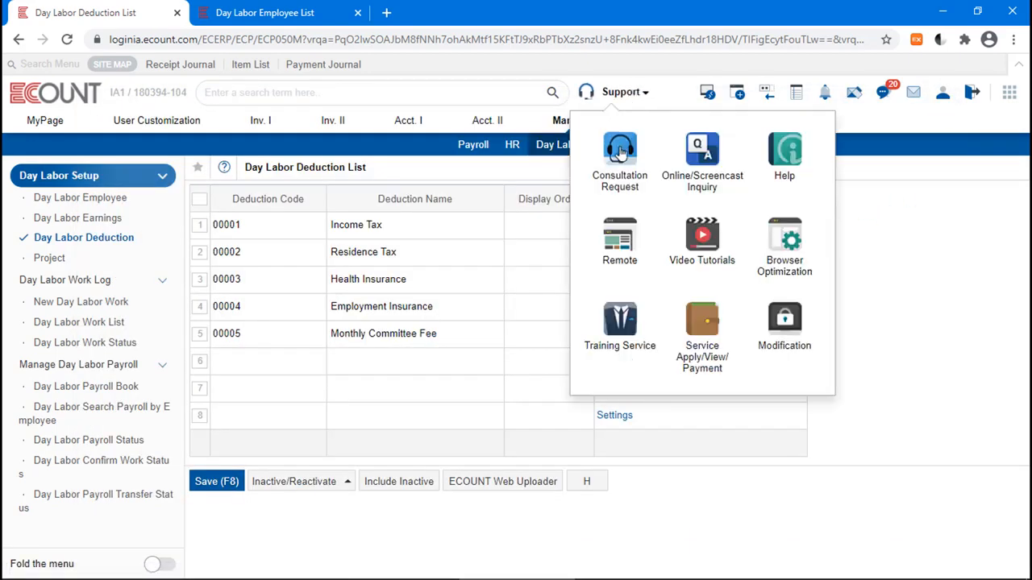